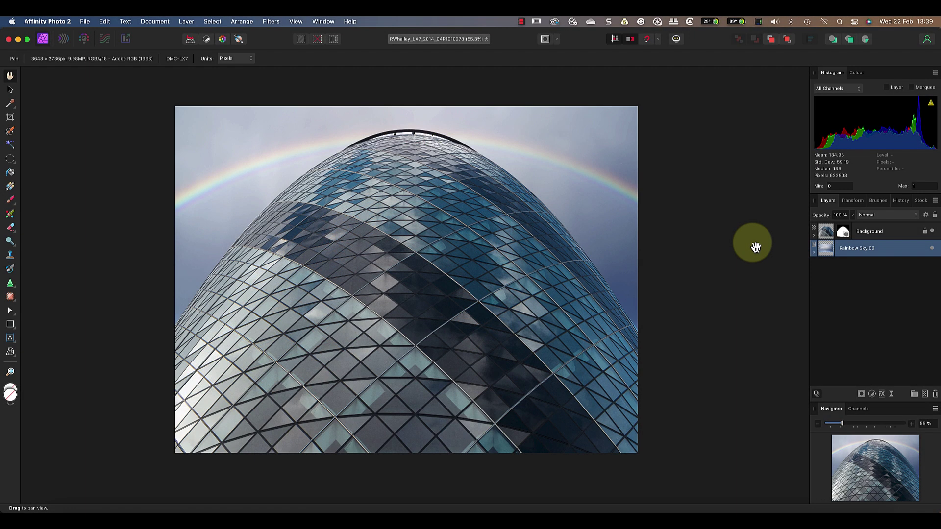
Zoom the Navigator to 200% and pan to the building's top and lower-right edges.
click(911, 423)
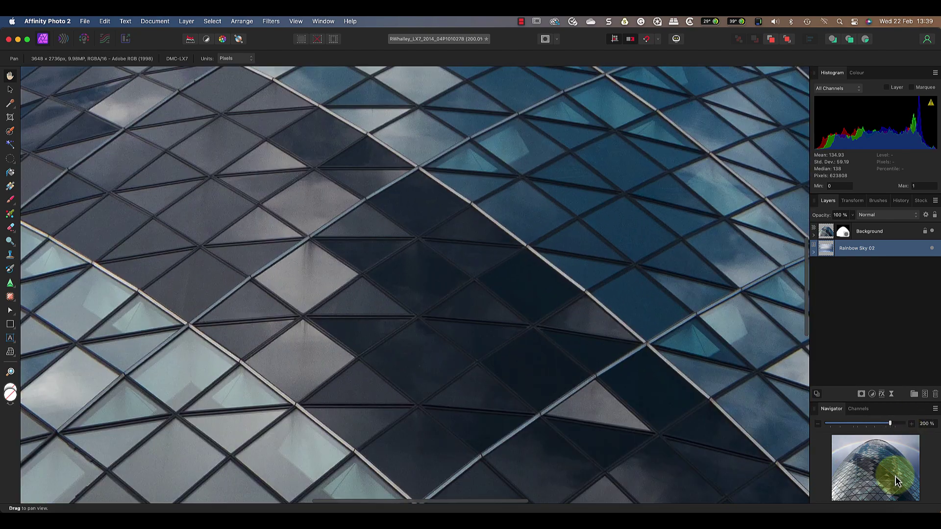
drag(896, 481, 877, 453)
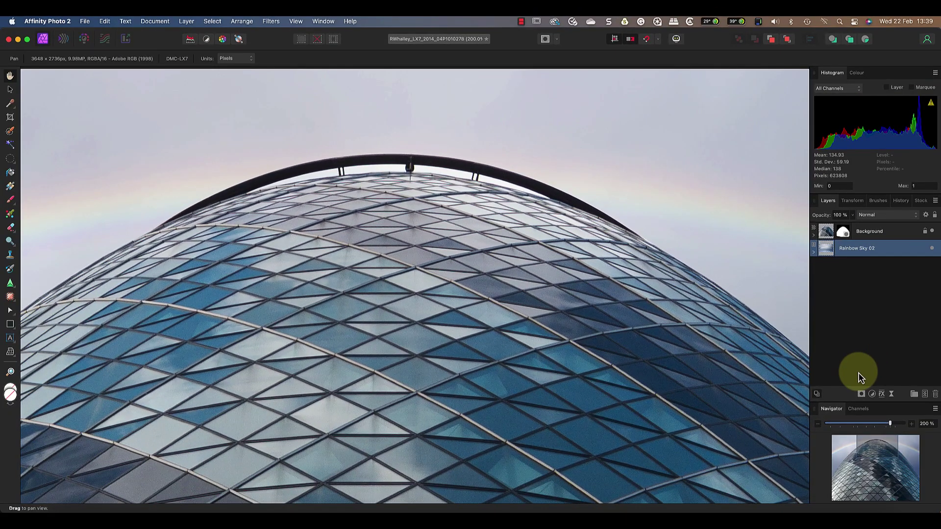
drag(882, 444, 912, 485)
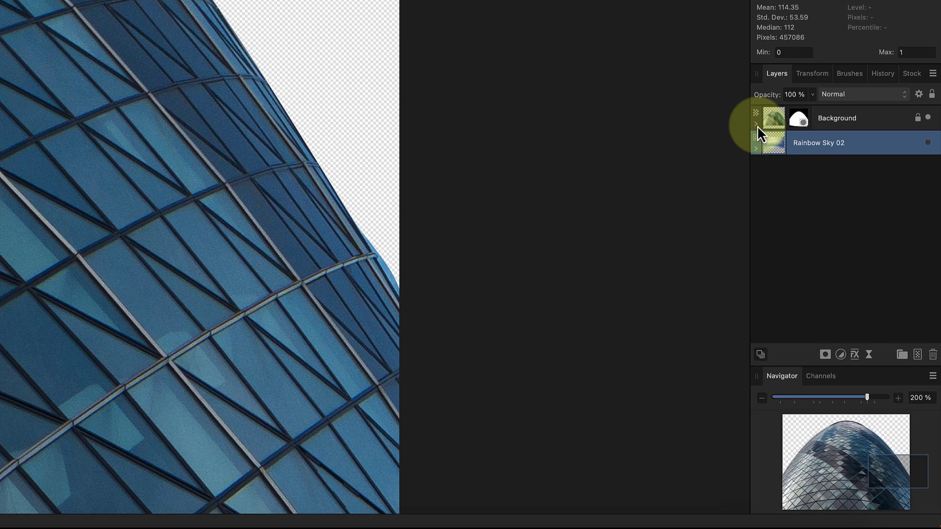
Expand the Background layer to show the Curve mask, then dismiss its context menu.
click(814, 235)
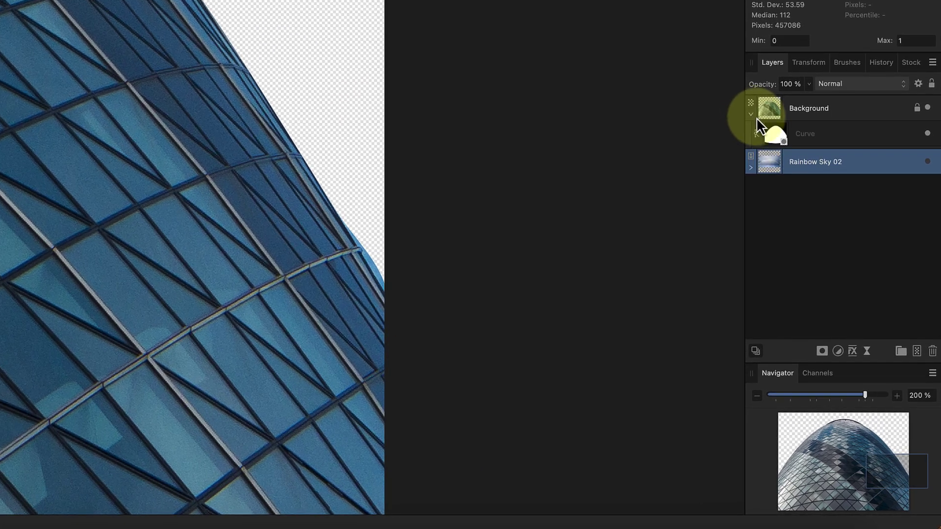
right_click(772, 143)
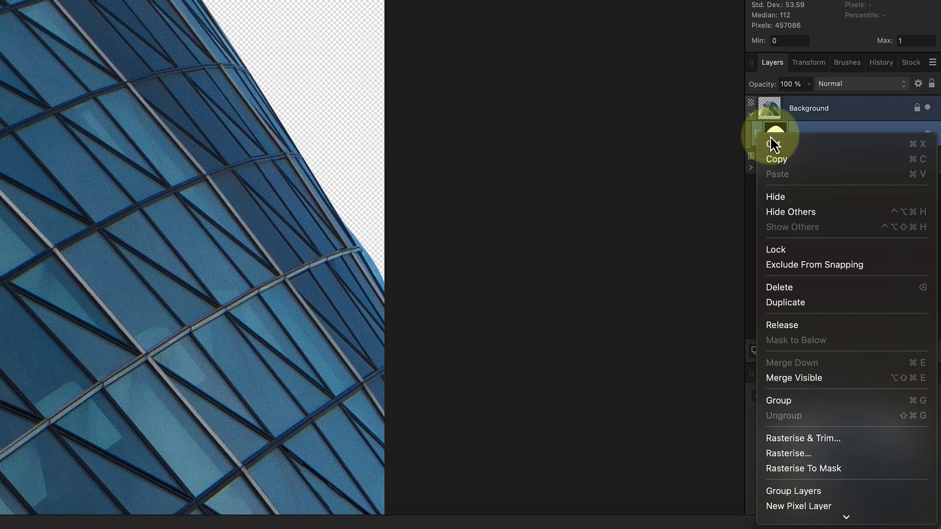
scroll(811, 418, down, 5)
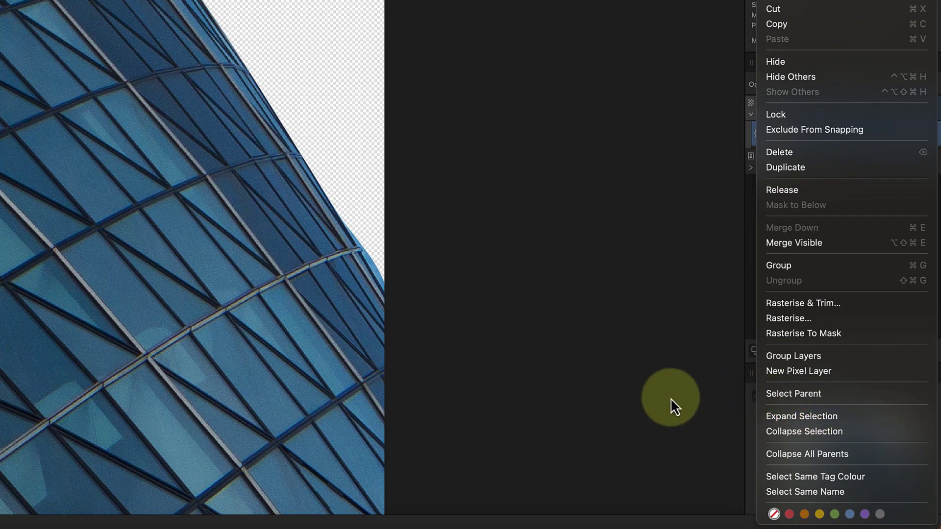
click(672, 399)
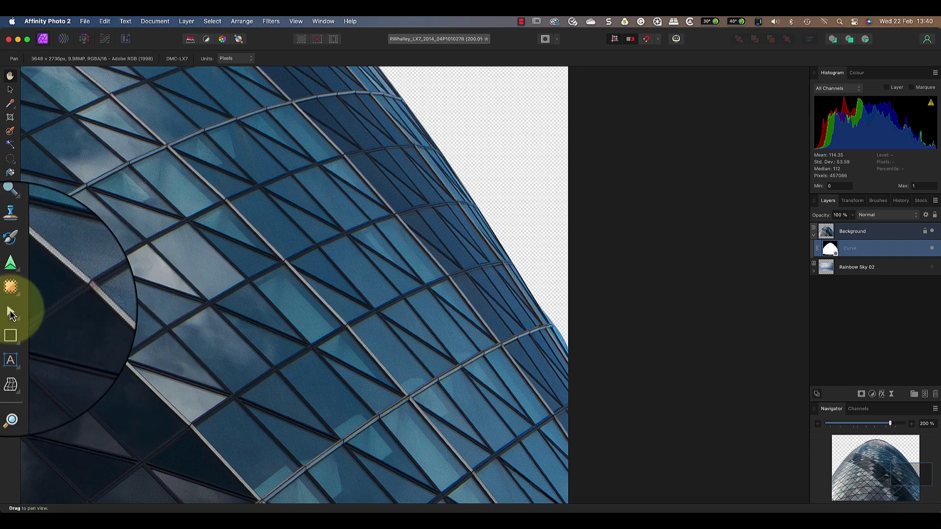
Switch to the Node Tool for editing the mask path.
click(10, 310)
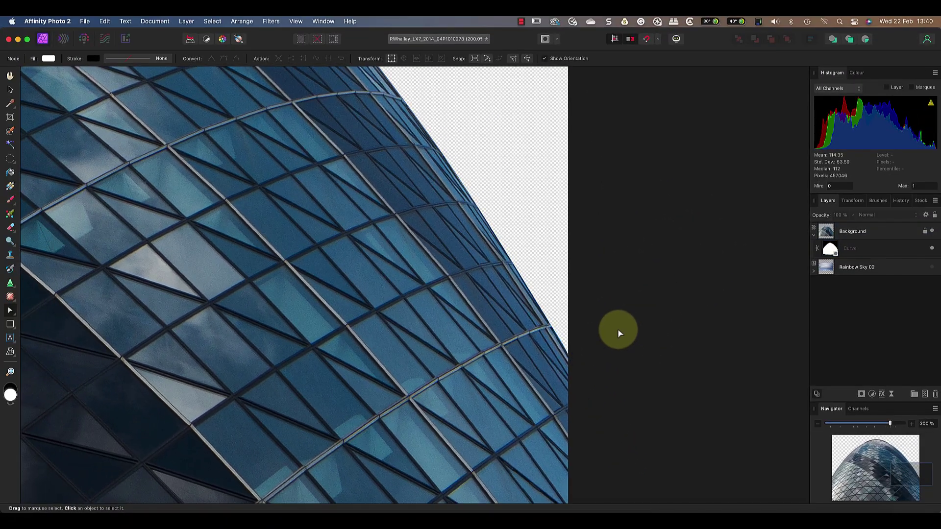
Select the Curve mask at the dome top, place a Pen node, then undo the stray curve.
drag(882, 467, 871, 446)
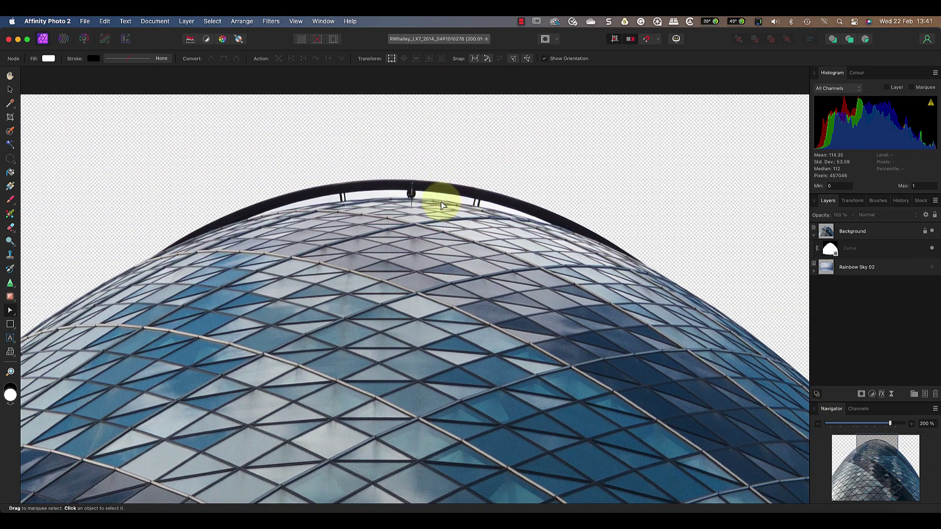
click(828, 250)
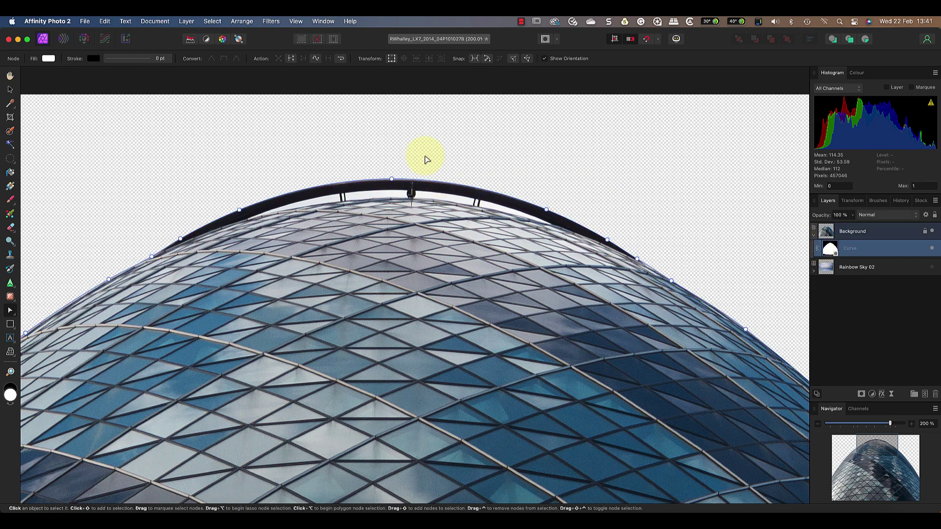
scroll(426, 160, up, 2)
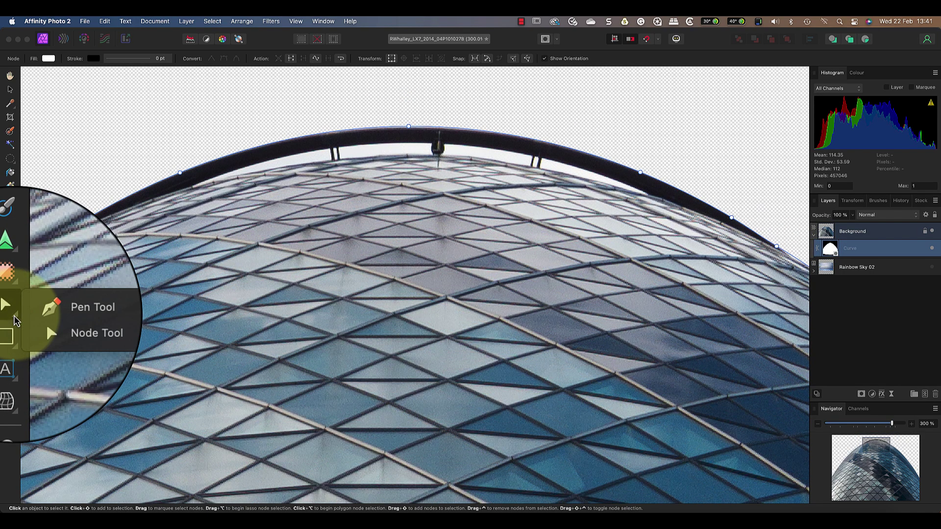
click(30, 309)
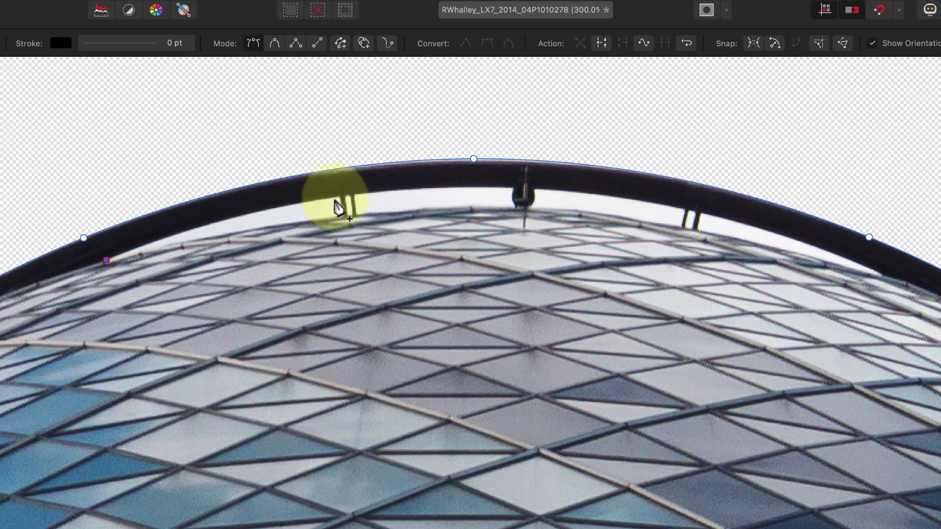
click(340, 199)
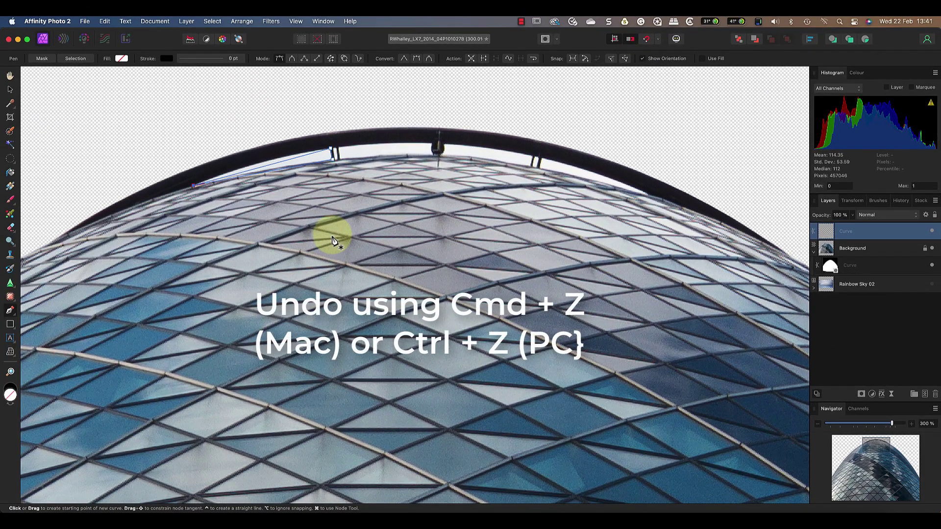
key(super+z)
key(super+z)
key(super+z)
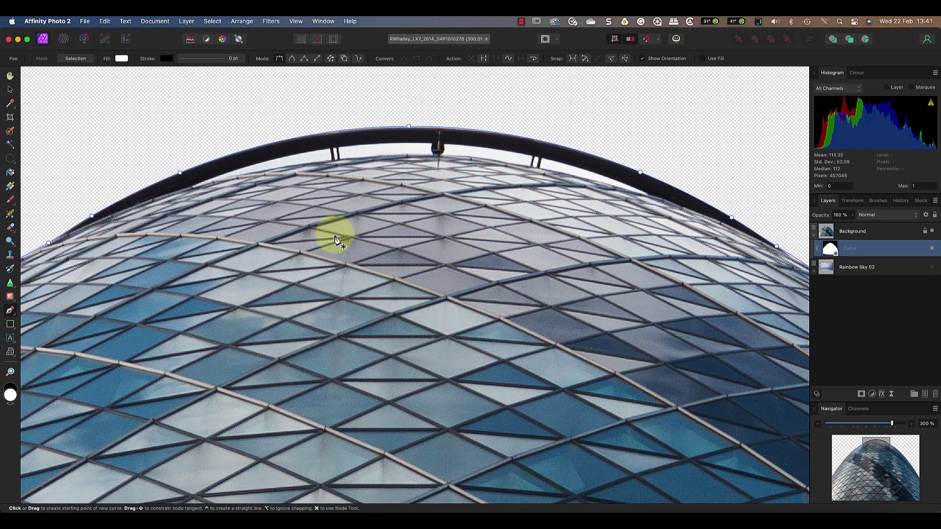
Trace a closed Pen outline along the dome edge under the arch, adding to the mask curve.
click(347, 65)
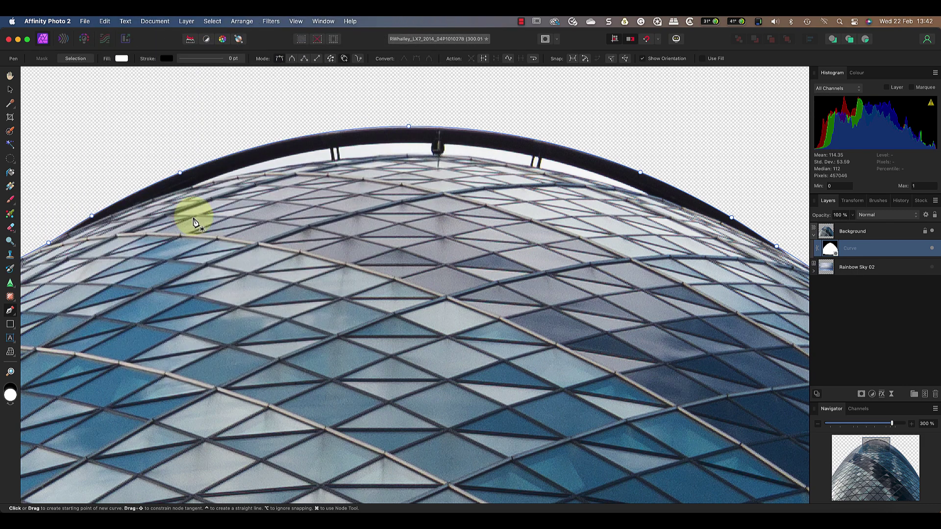
click(192, 188)
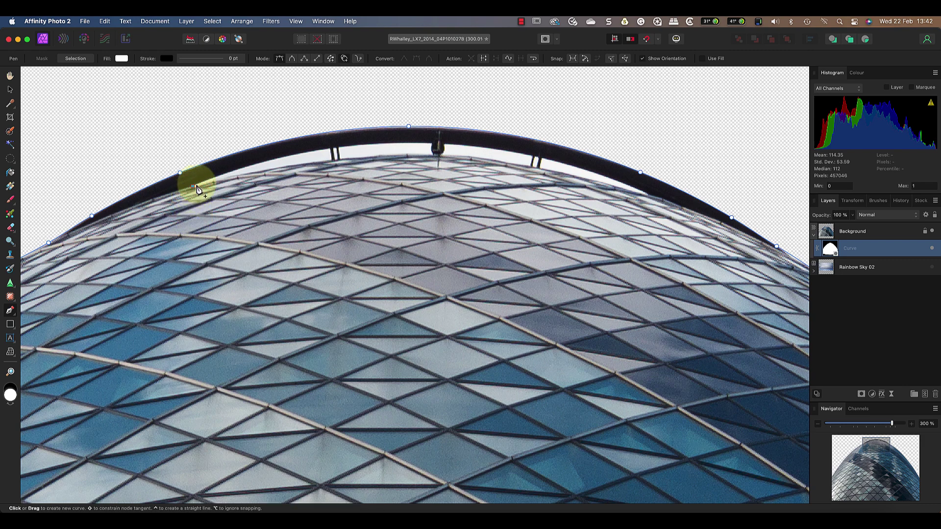
click(330, 153)
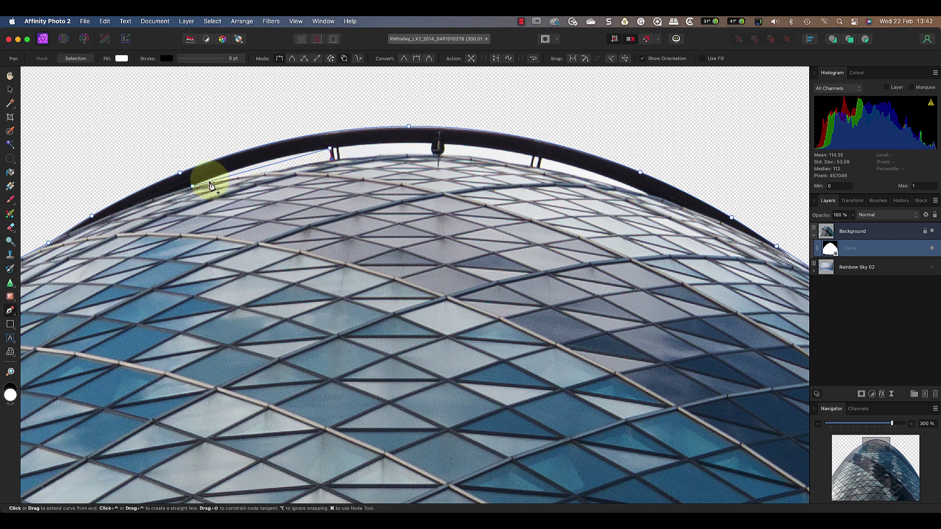
click(194, 190)
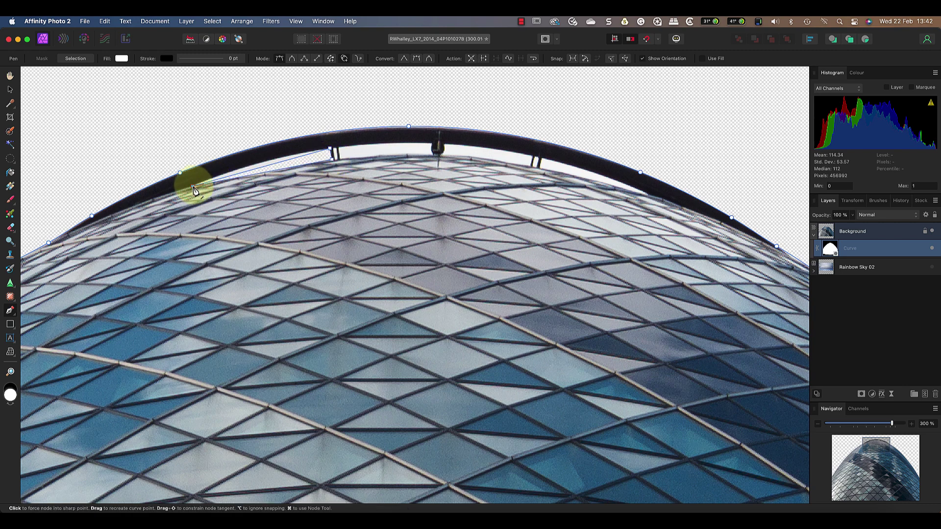
click(12, 311)
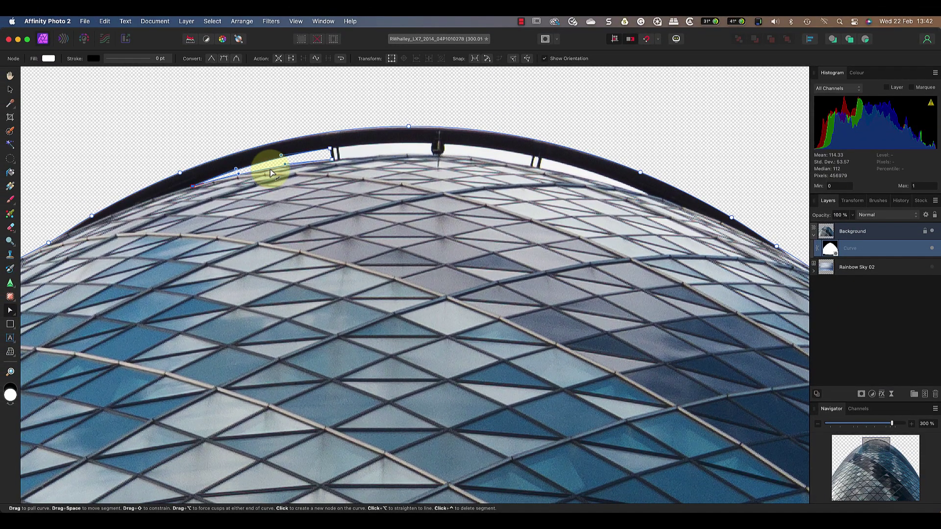
Add a Pen node to the mask outline where the pole meets the dome.
click(11, 309)
click(44, 311)
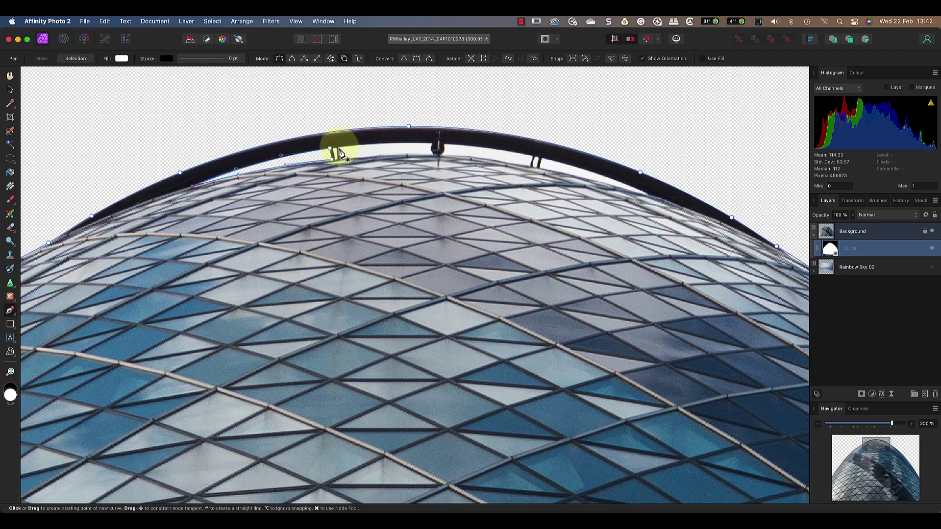
click(433, 144)
scroll(867, 436, up, 3)
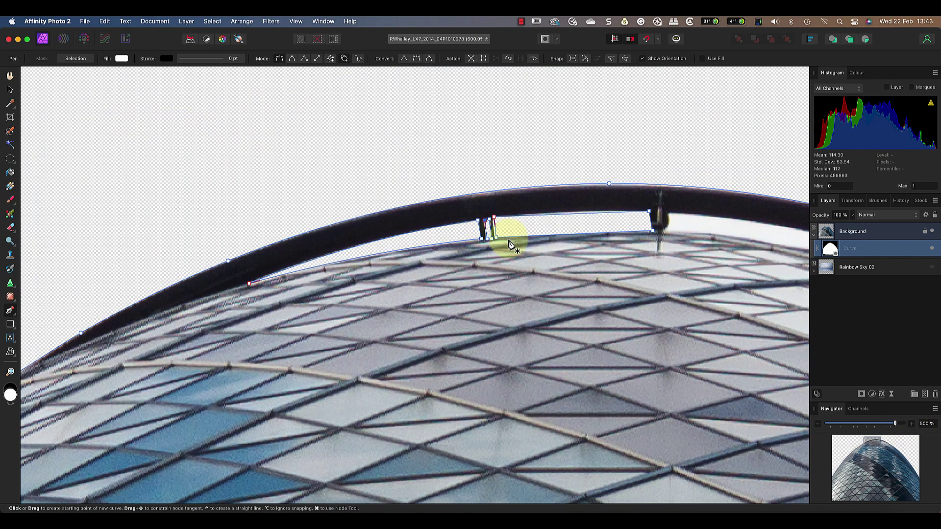
scroll(529, 235, right, 3)
scroll(644, 243, right, 2)
Select the segment right of the pole with the Node Tool, then zoom out to actual size.
key(a)
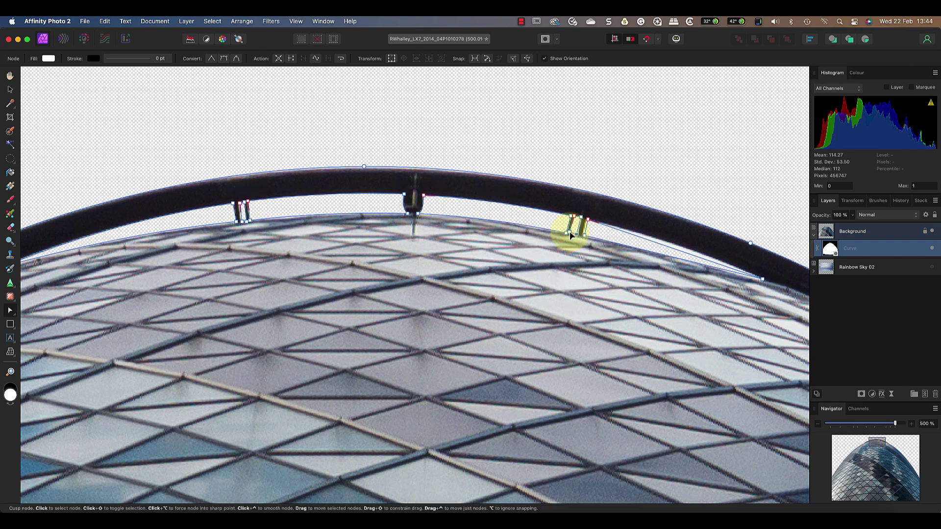
click(724, 266)
click(818, 423)
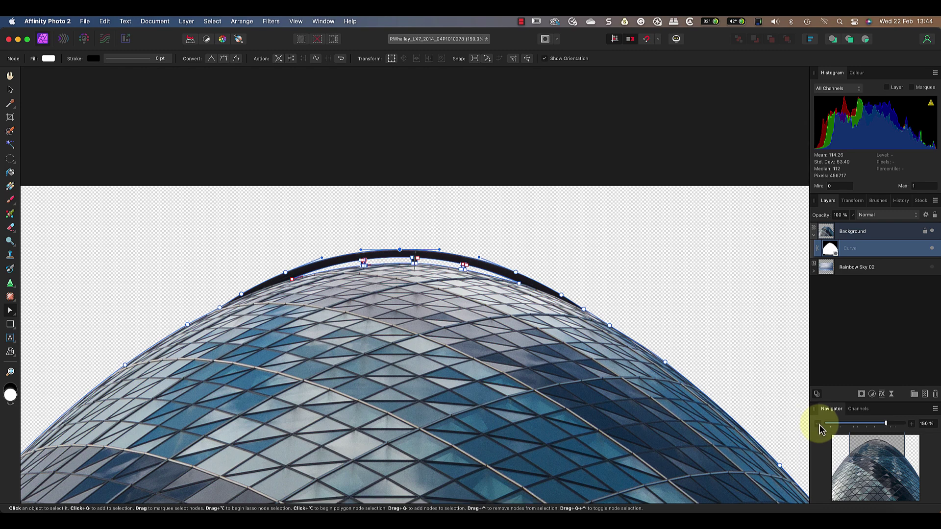
click(817, 424)
scroll(584, 399, down, 3)
scroll(584, 400, down, 2)
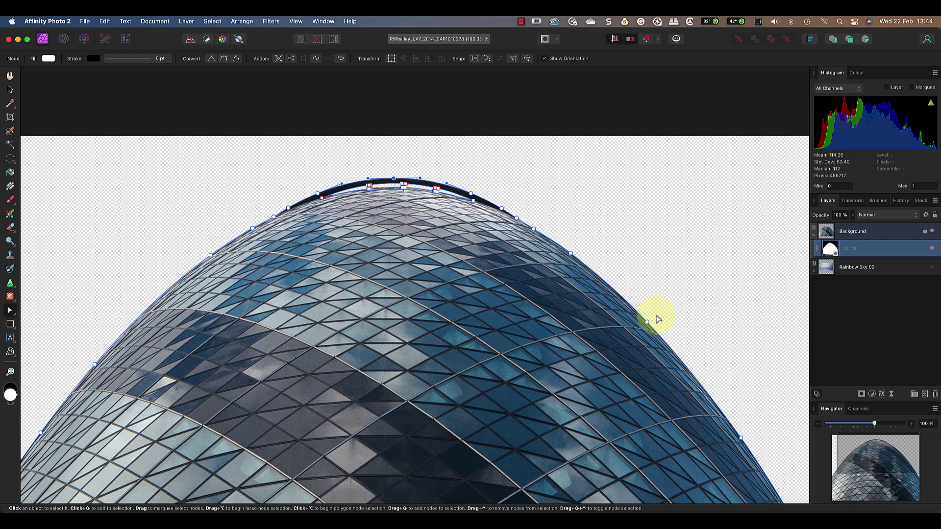
click(828, 234)
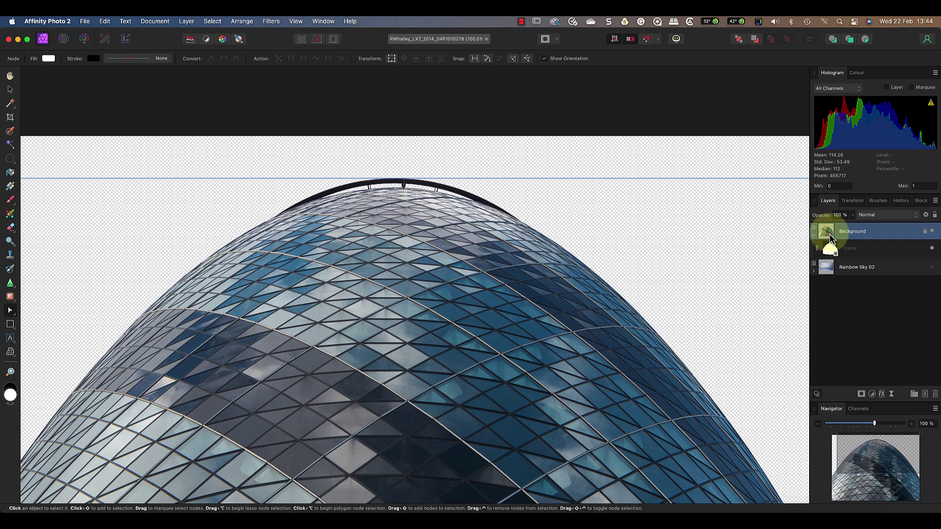
click(932, 268)
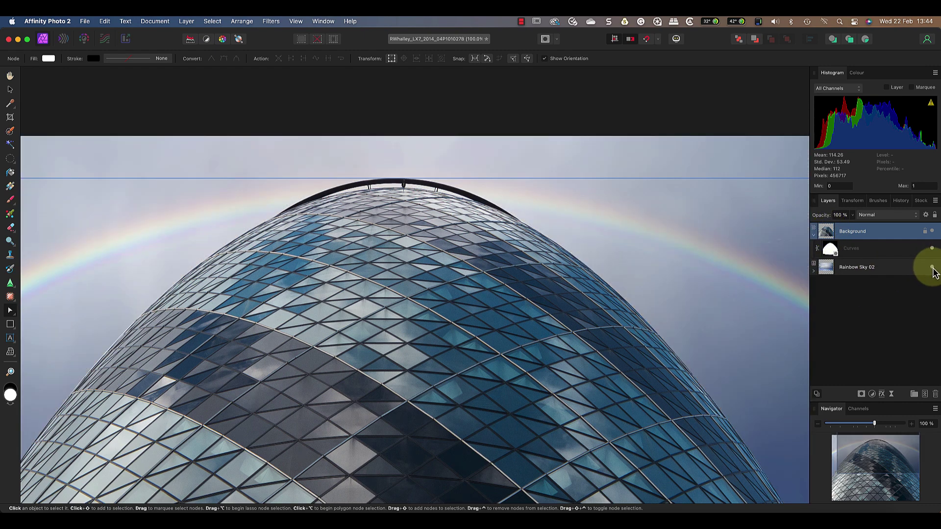
click(932, 268)
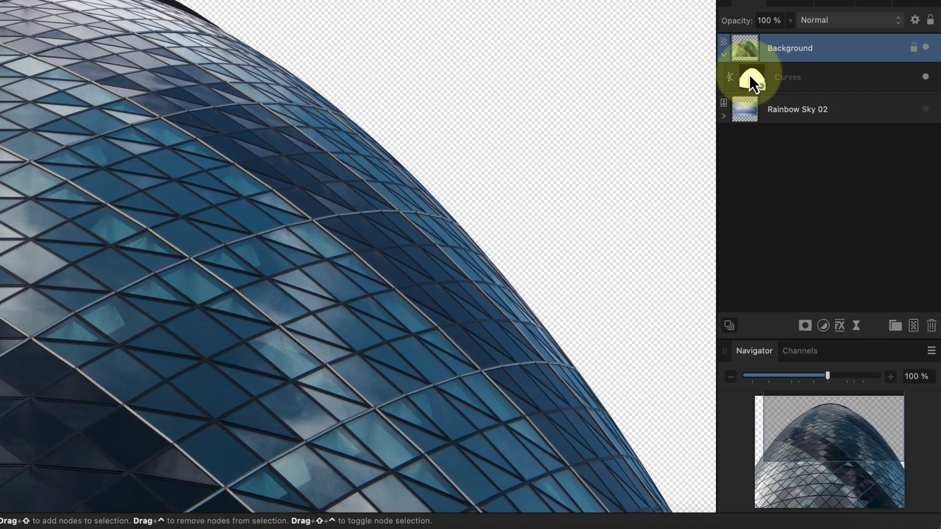
Duplicate the Curves mask layer and turn off the second copy's visibility.
right_click(749, 74)
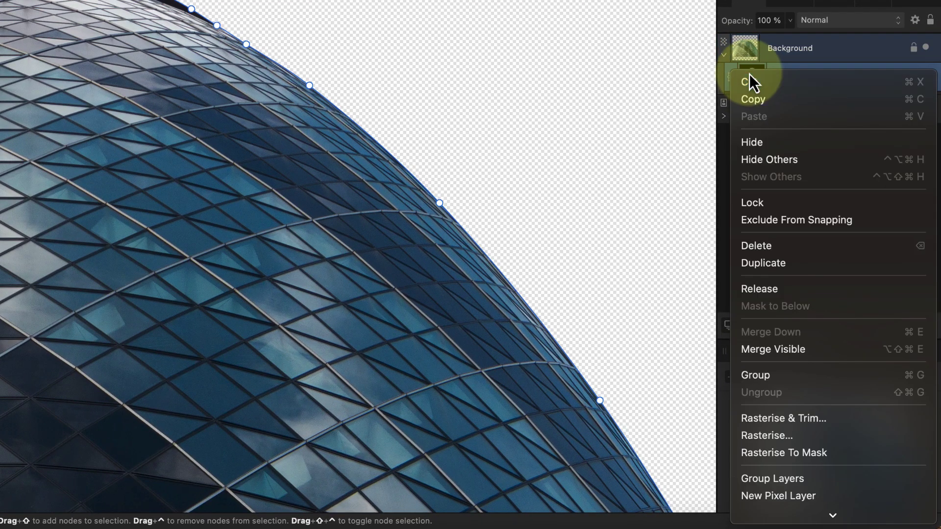
click(760, 269)
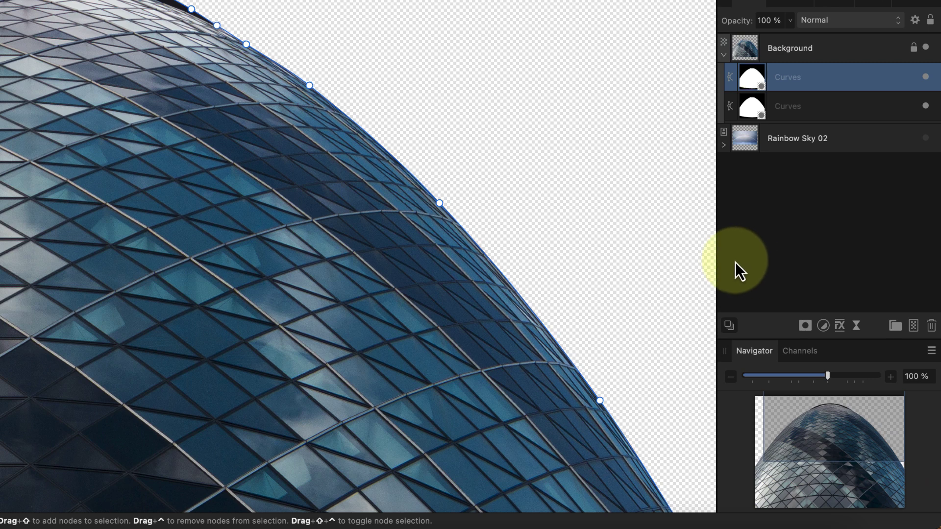
click(925, 107)
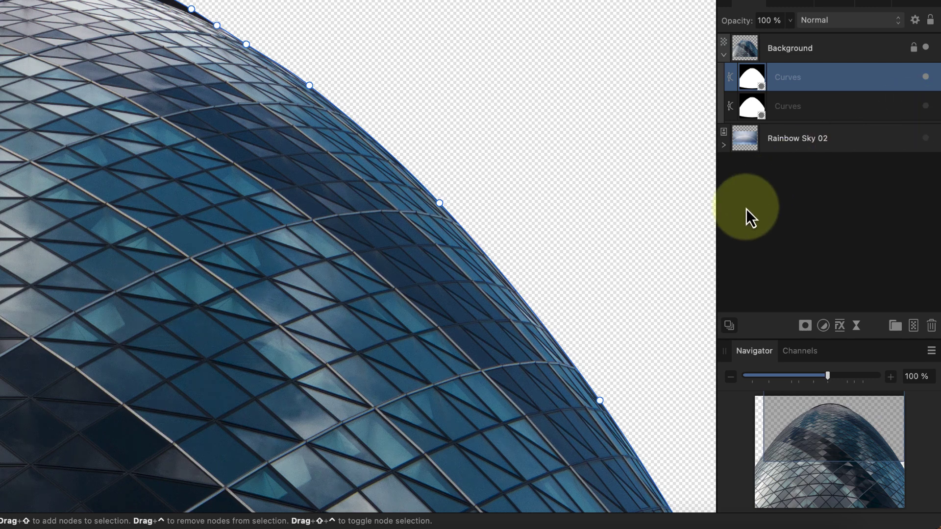
Rasterise the top Curves copy to a pixel Mask, then open Refine Mask on it.
right_click(750, 84)
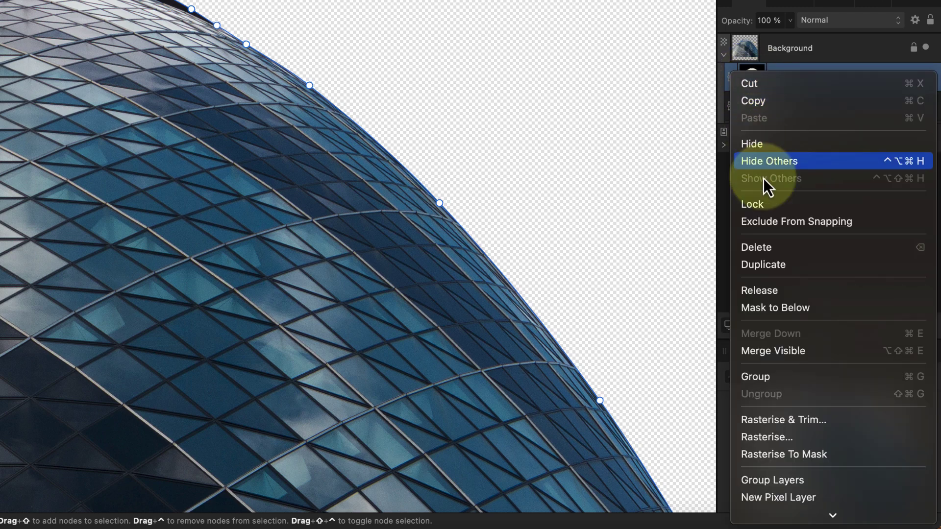
click(782, 458)
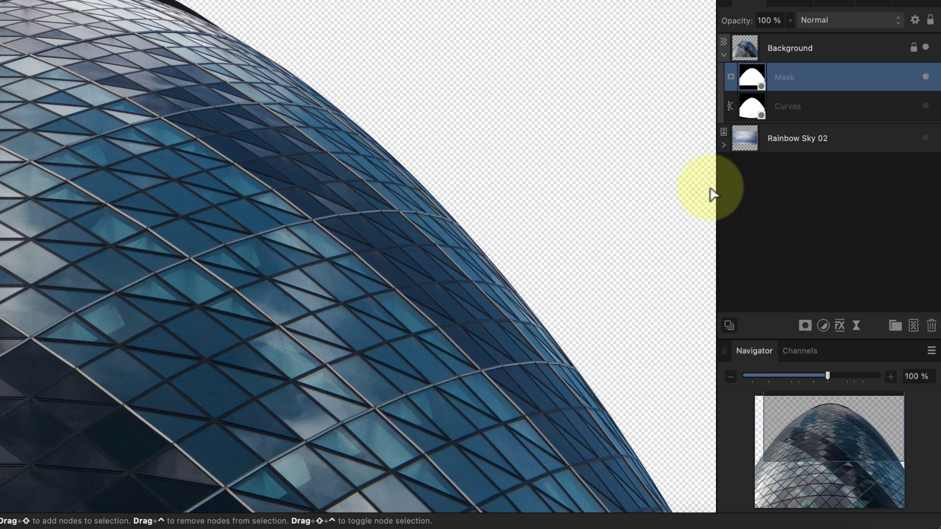
right_click(745, 81)
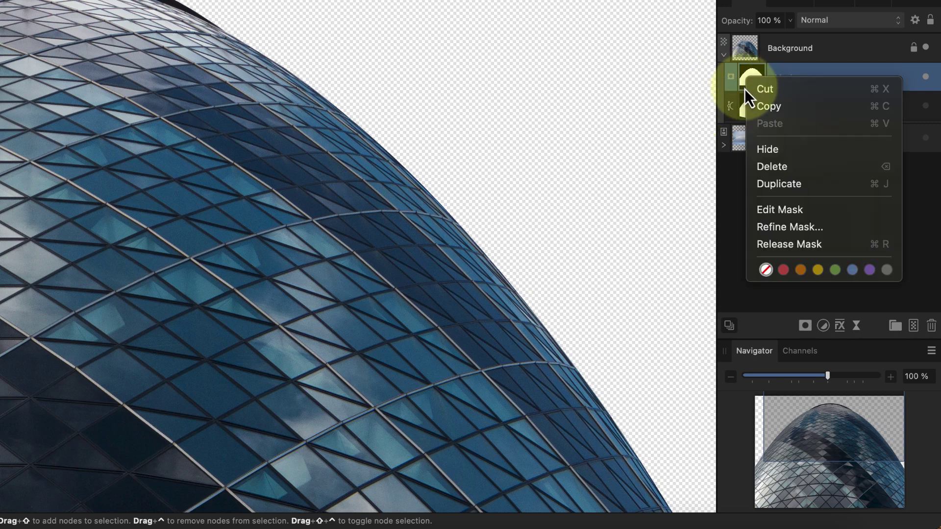
click(790, 230)
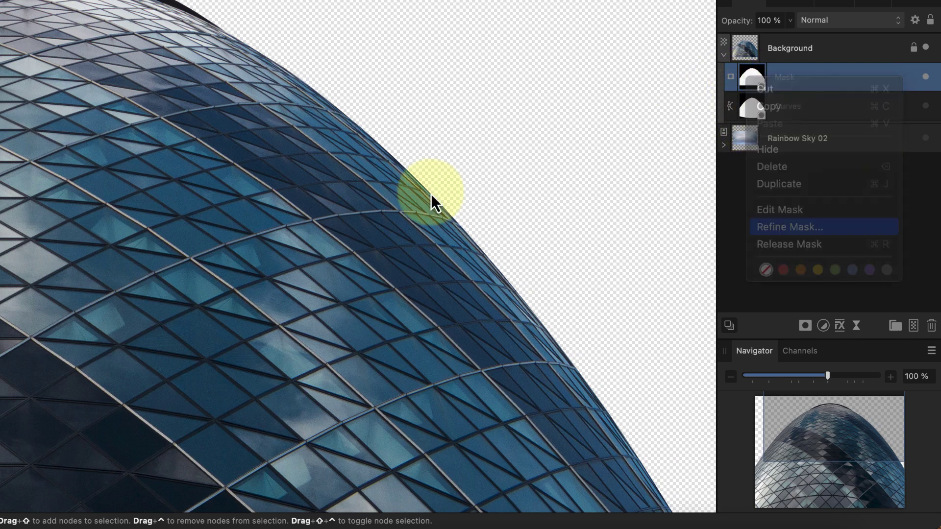